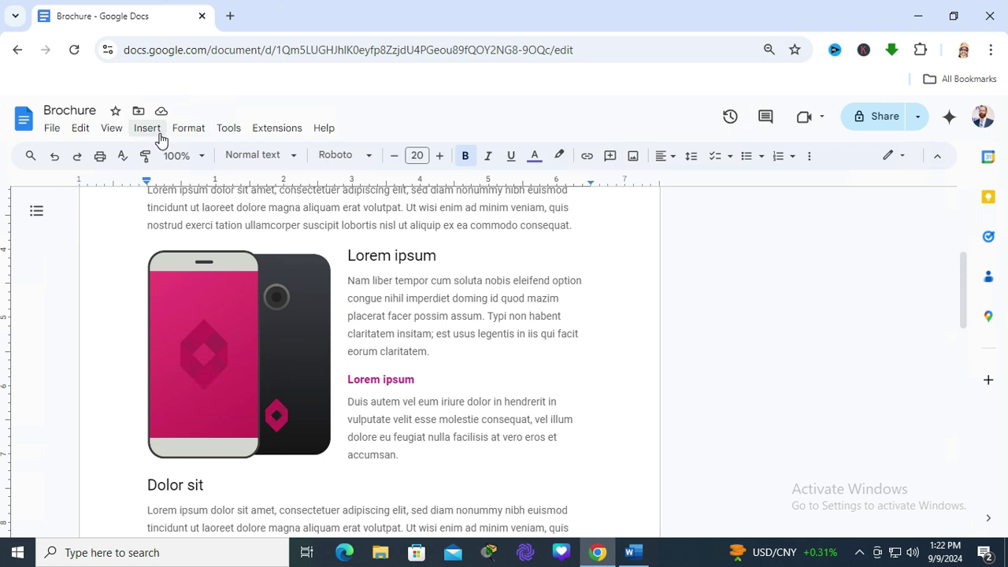
# Create a new drawing in the document and draw a rectangle about 4.6 by 2.9 inches in it.
pyautogui.click(151, 129)
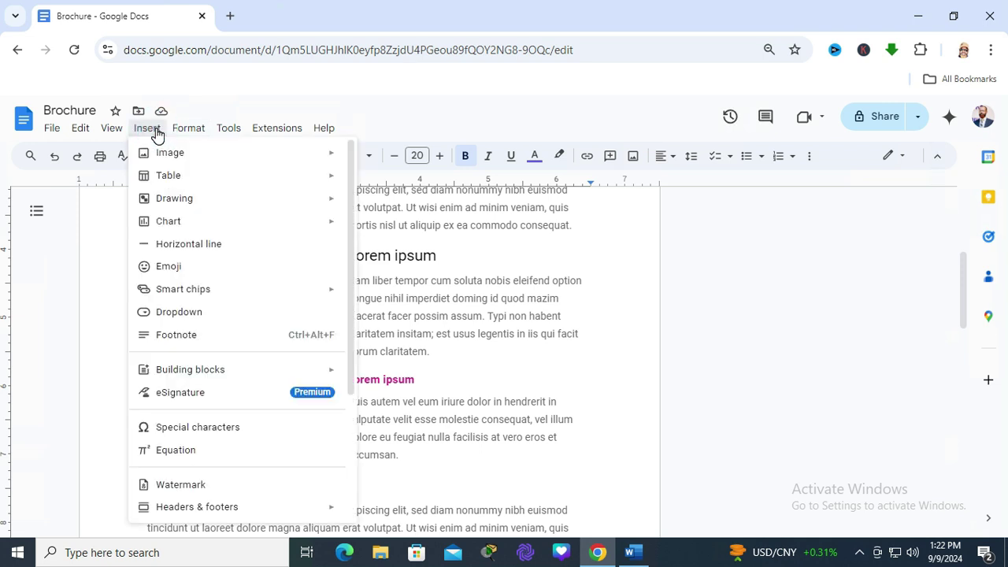
pyautogui.moveTo(176, 197)
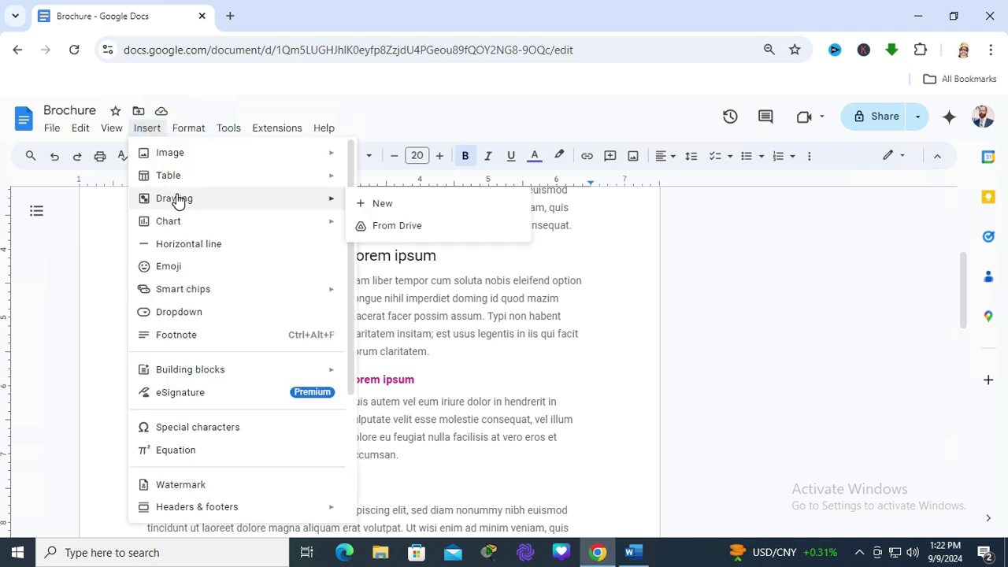
pyautogui.click(395, 208)
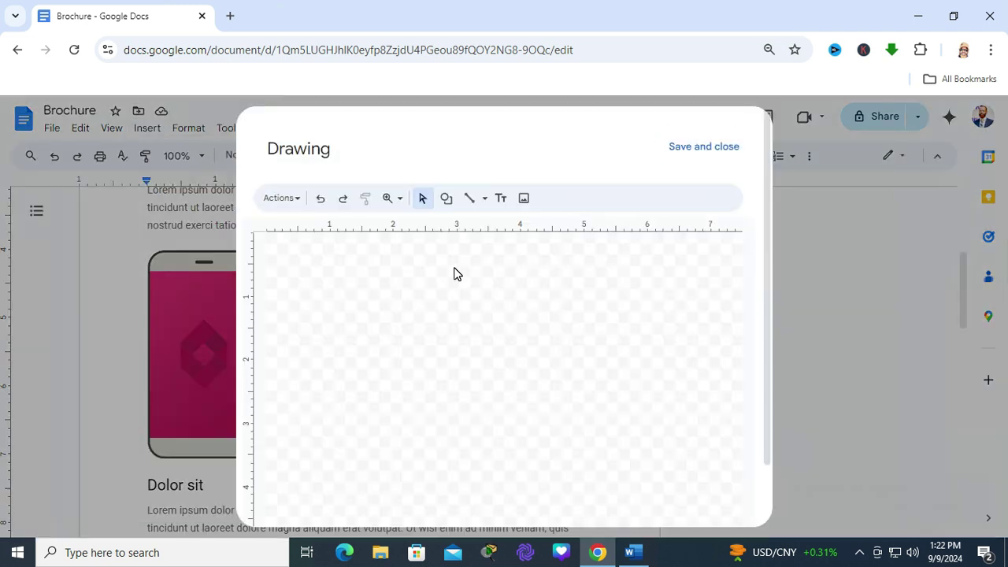
pyautogui.click(447, 203)
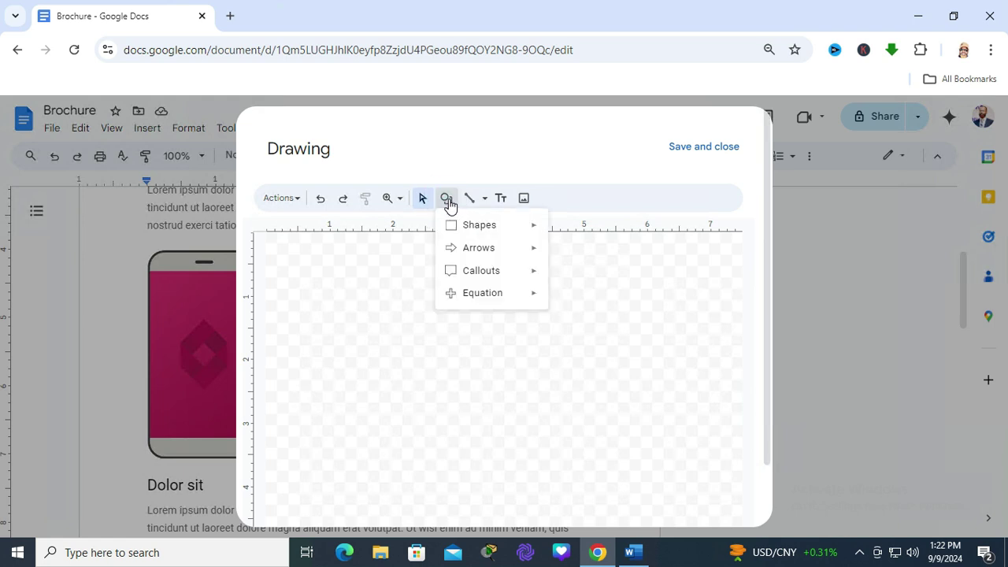
pyautogui.moveTo(483, 232)
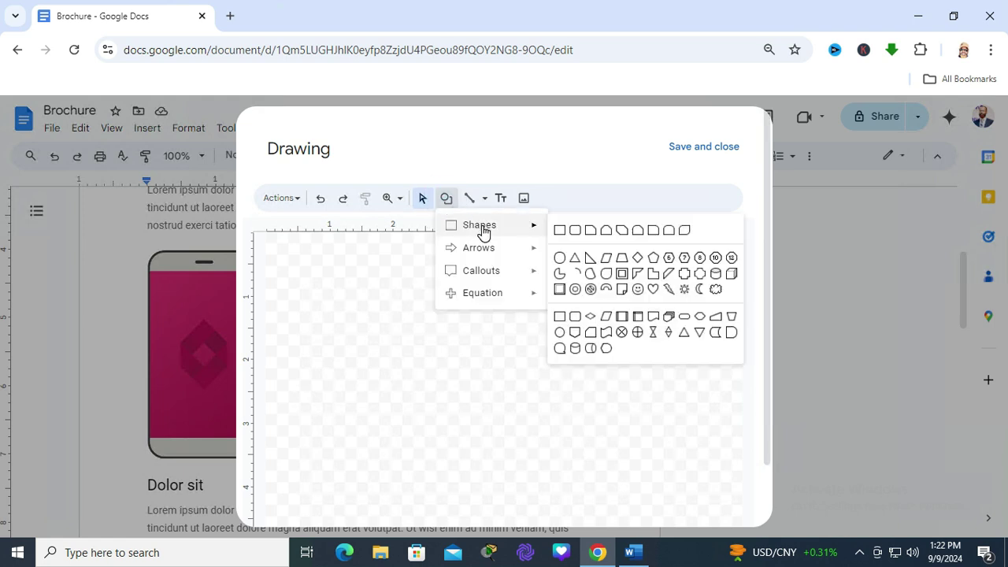
pyautogui.click(561, 231)
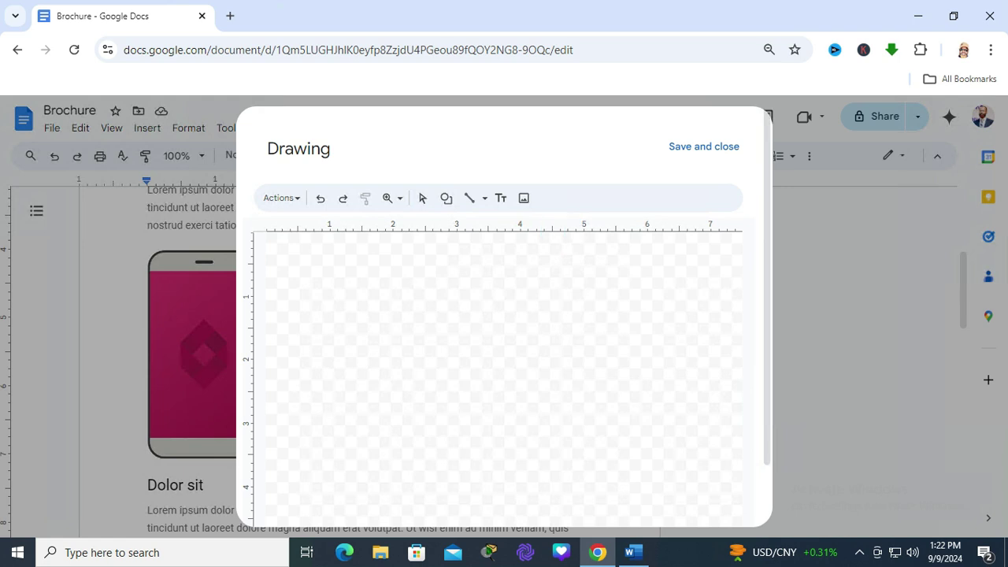
pyautogui.click(295, 274)
pyautogui.moveTo(295, 273)
pyautogui.mouseDown()
pyautogui.moveTo(486, 367)
pyautogui.moveTo(587, 459)
pyautogui.mouseUp()
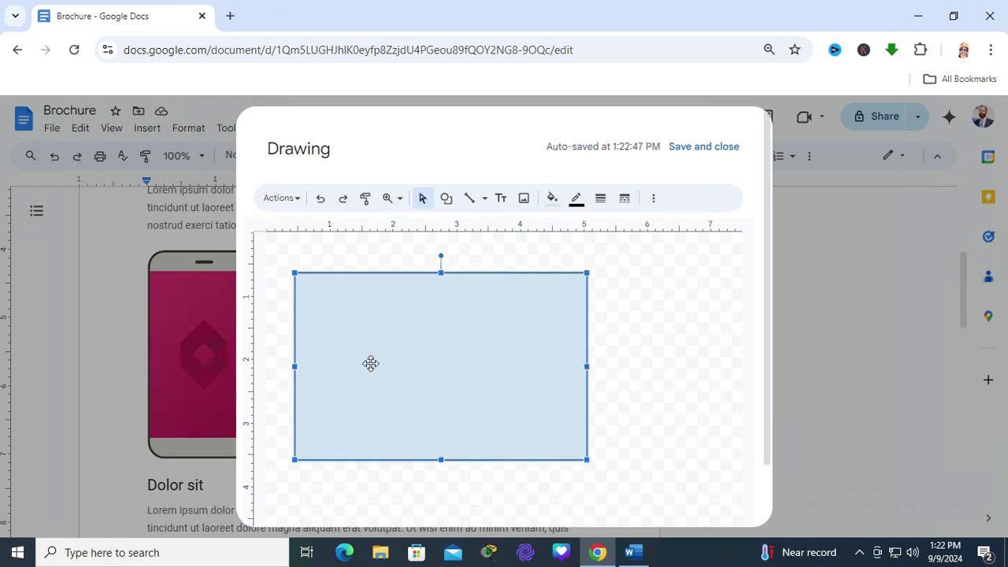
# Give the rectangle a dark blue border 8px thick, and save the drawing into the document.
pyautogui.click(576, 200)
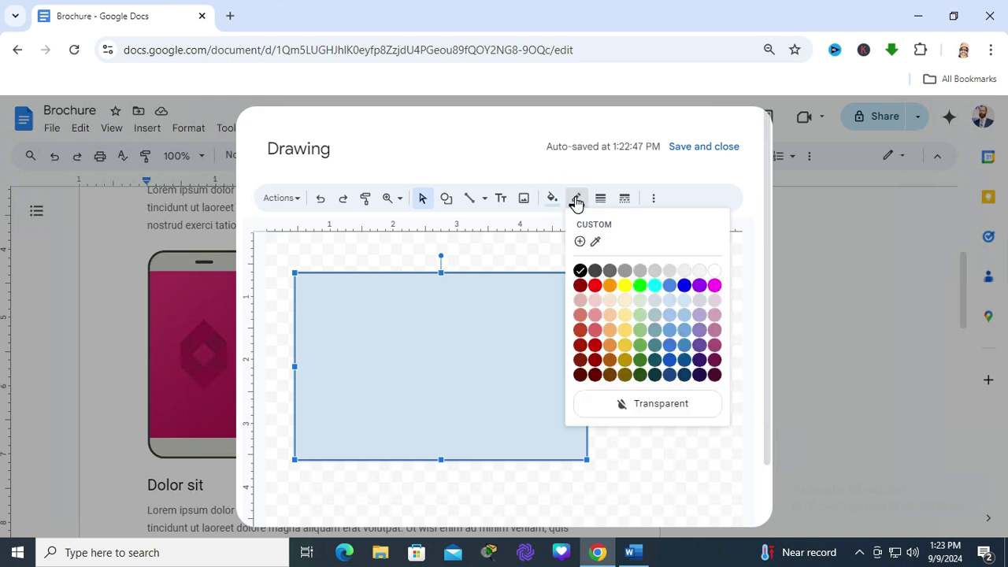
pyautogui.click(668, 361)
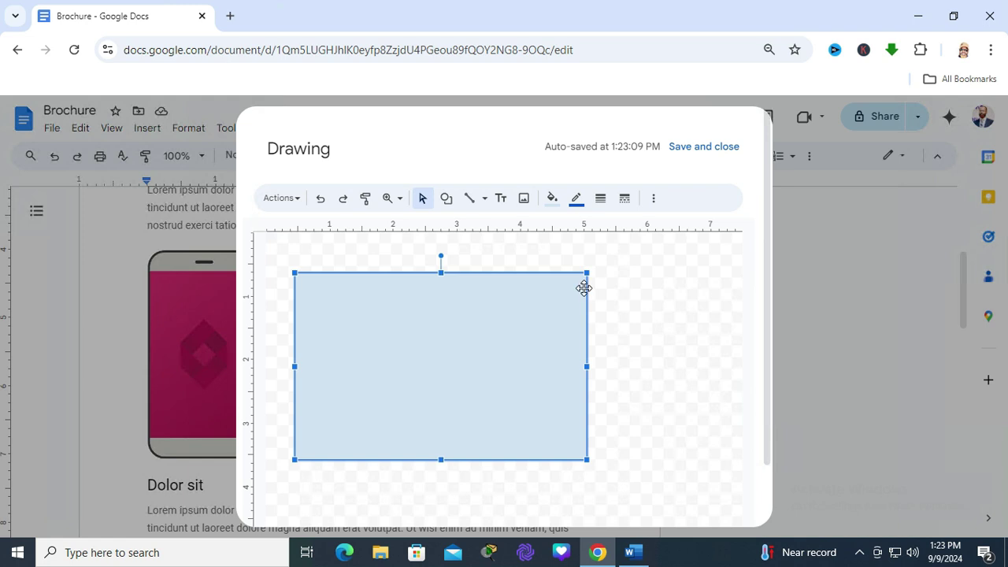
pyautogui.click(600, 201)
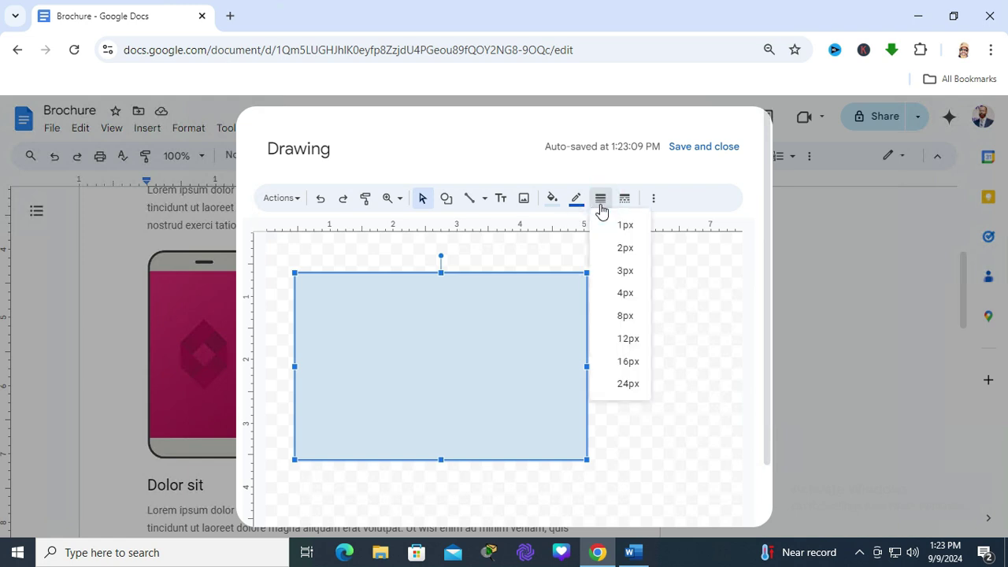
pyautogui.click(625, 315)
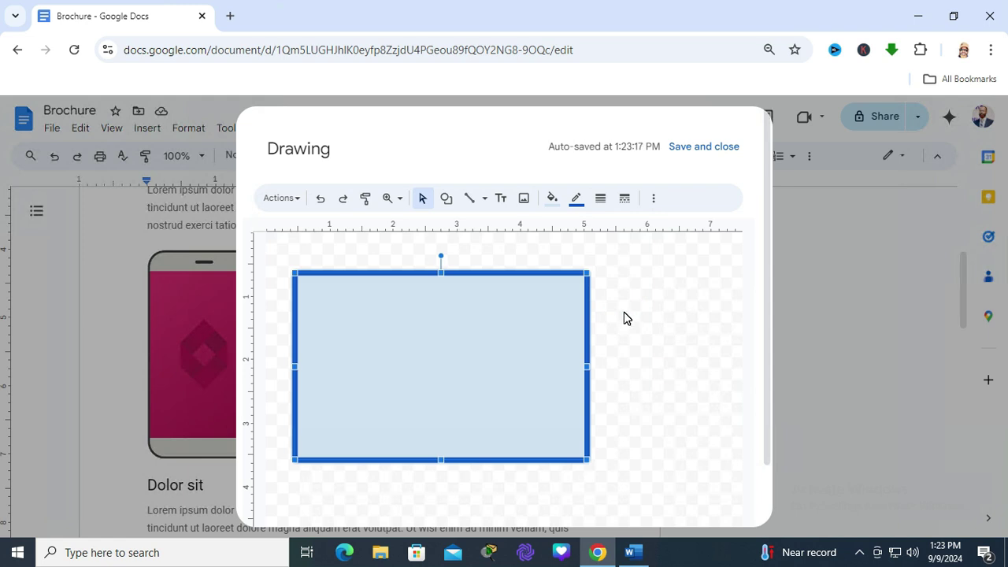
pyautogui.click(609, 269)
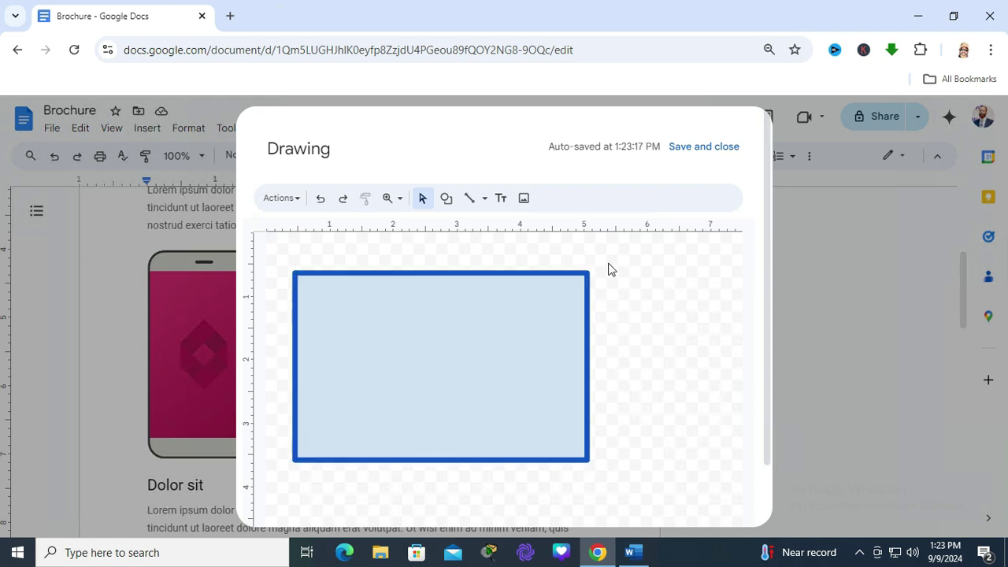
pyautogui.click(696, 154)
# Set the text wrapping style of the inserted rectangle drawing to Behind text.
pyautogui.scroll(5, 945, 250)
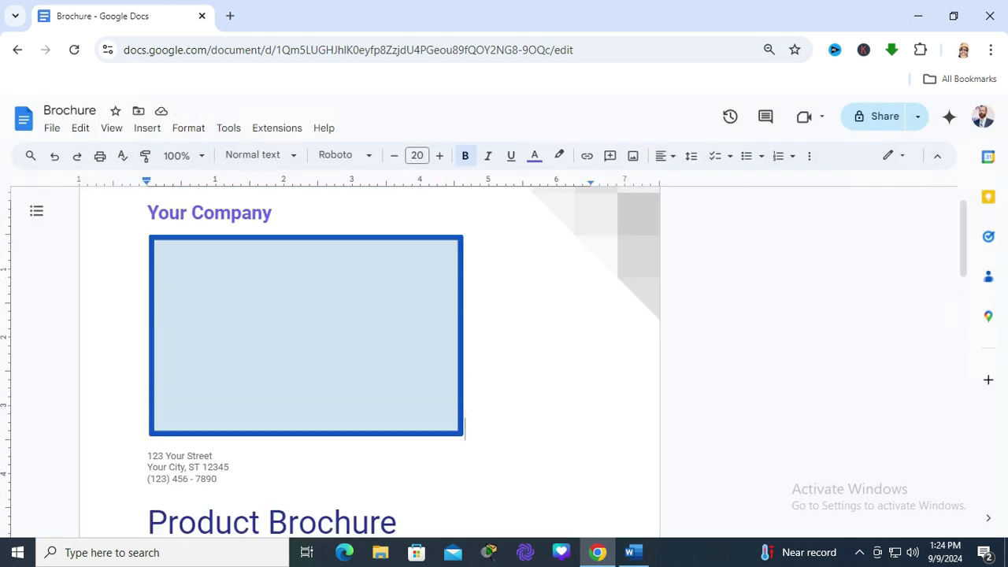
pyautogui.click(322, 314)
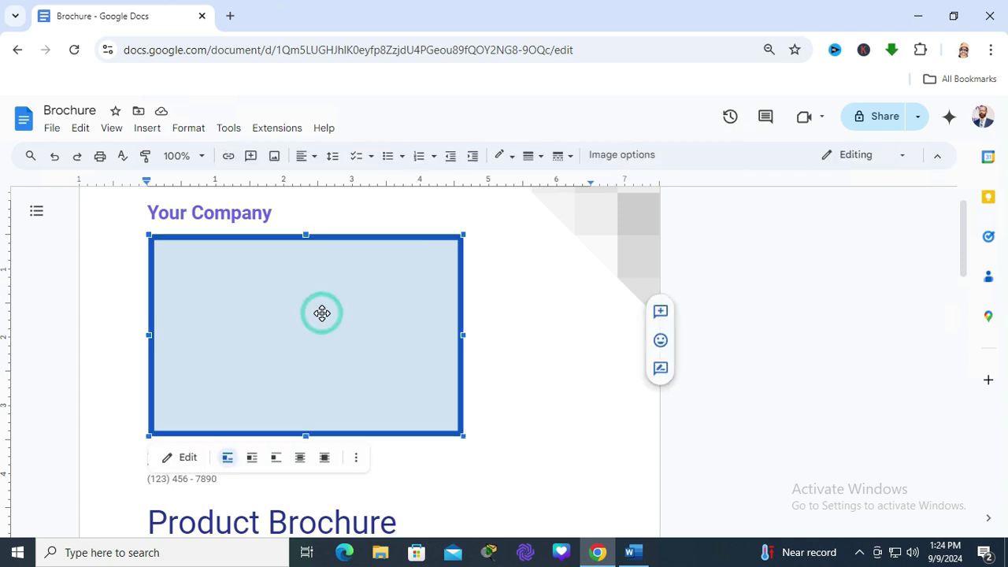
pyautogui.click(356, 459)
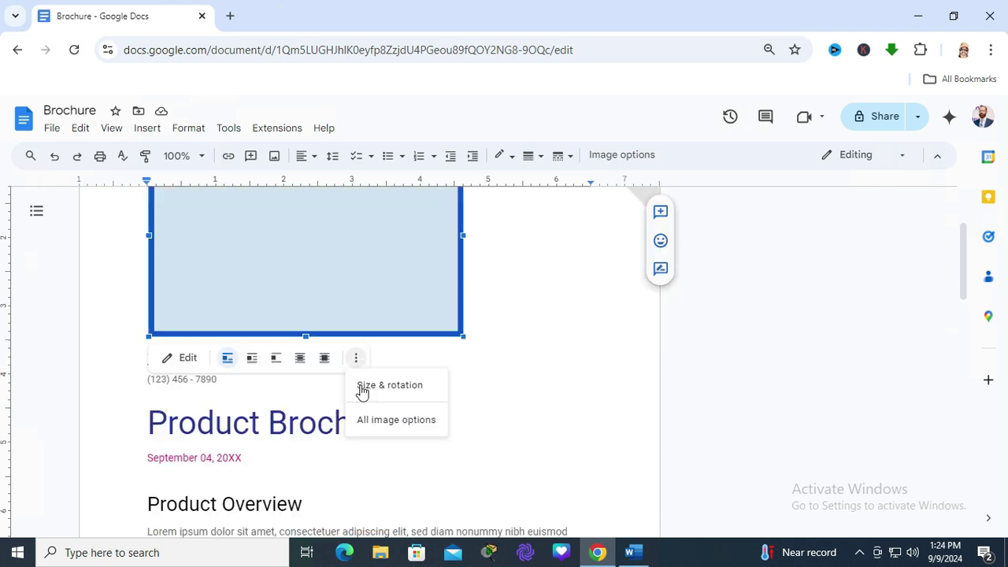
pyautogui.click(407, 426)
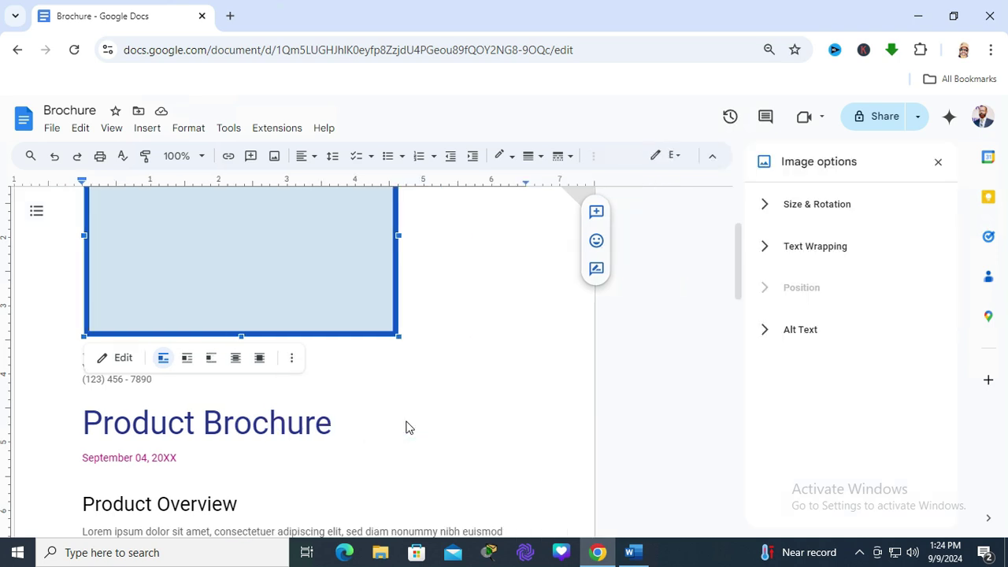
pyautogui.click(765, 250)
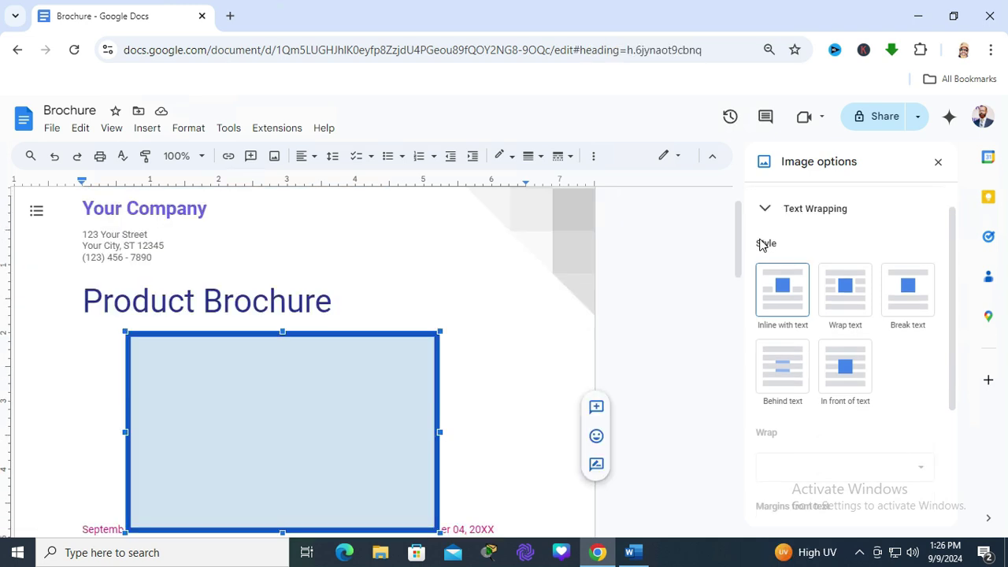
pyautogui.click(780, 363)
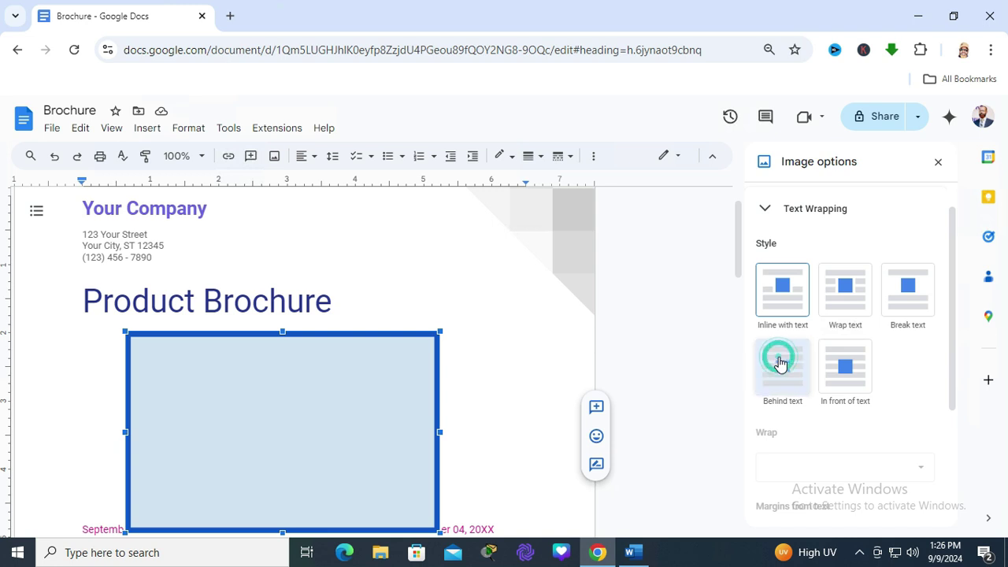
# Move and resize the rectangle so it frames the phone image and the Lorem ipsum text beside it, and deselect it.
pyautogui.scroll(-2, 739, 258)
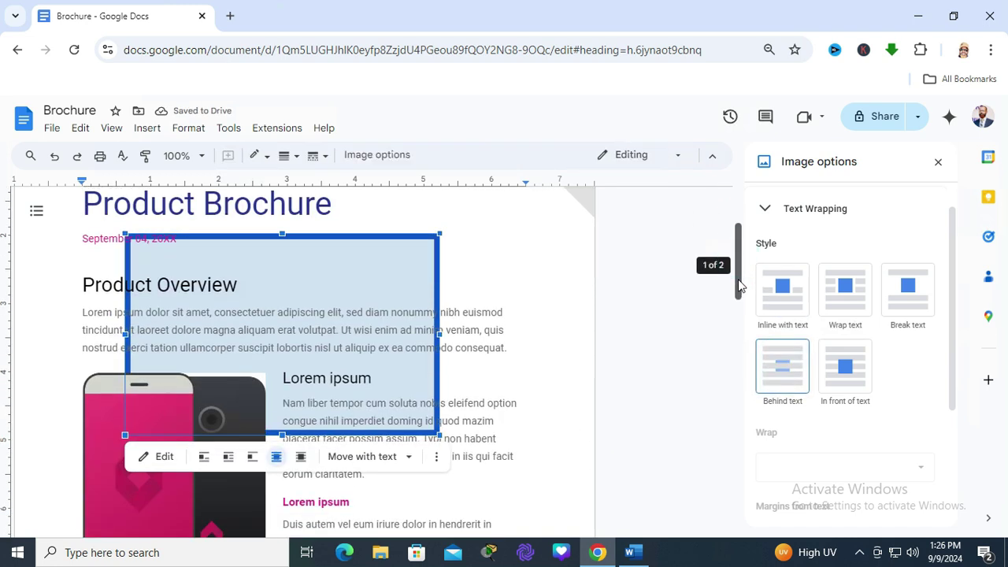
pyautogui.moveTo(347, 230); pyautogui.dragTo(279, 295)
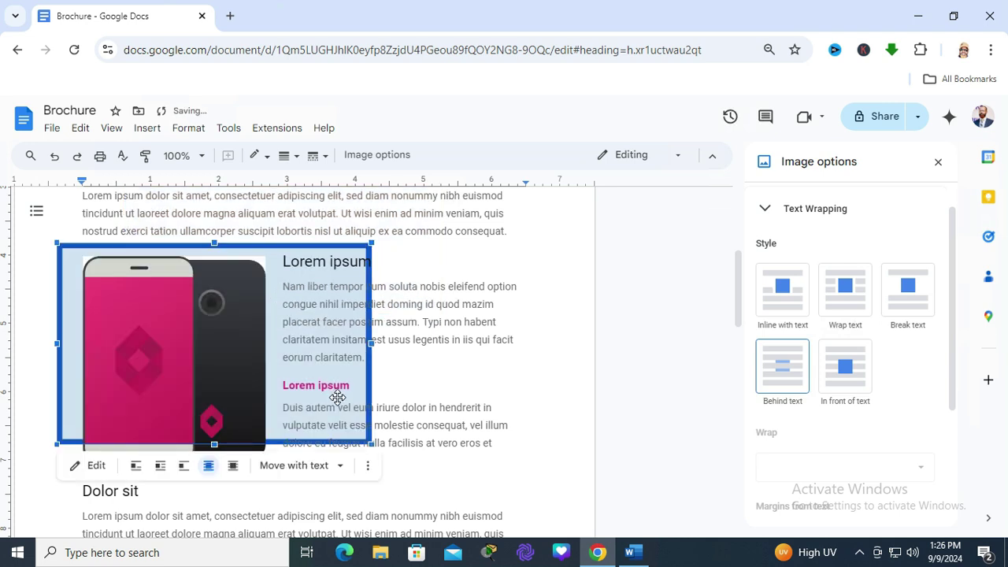
pyautogui.moveTo(369, 443); pyautogui.dragTo(429, 413)
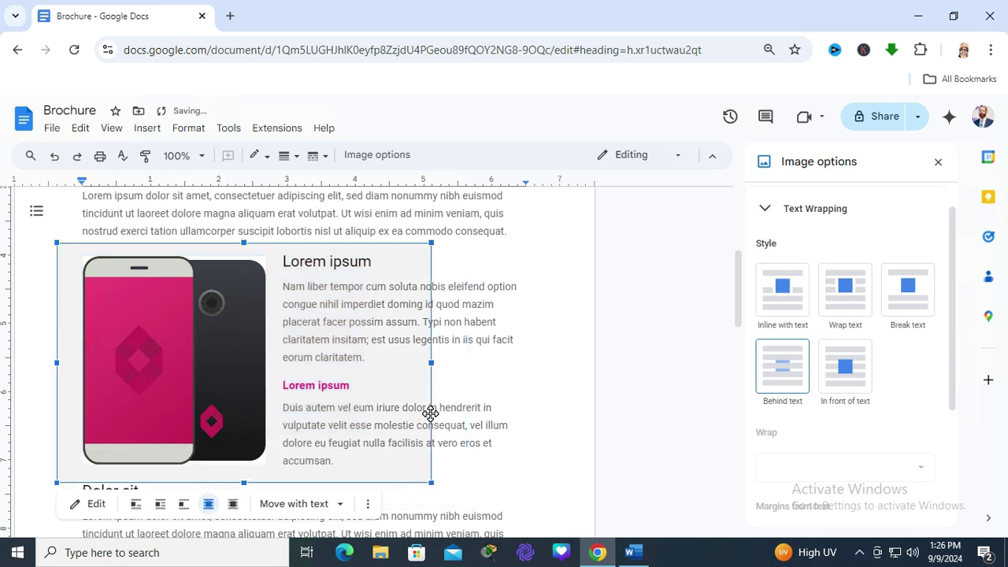
pyautogui.moveTo(430, 362); pyautogui.dragTo(534, 350)
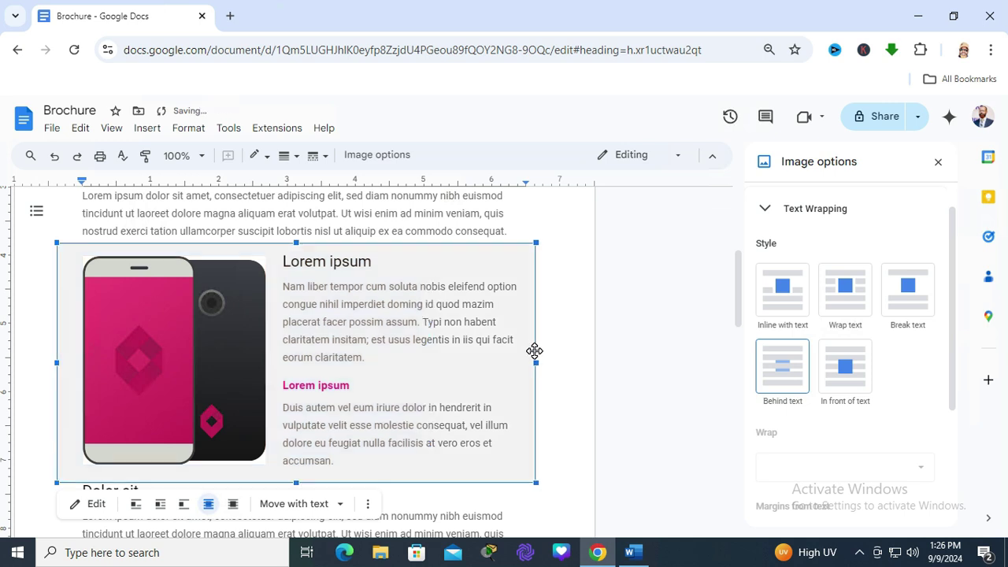
pyautogui.click(576, 370)
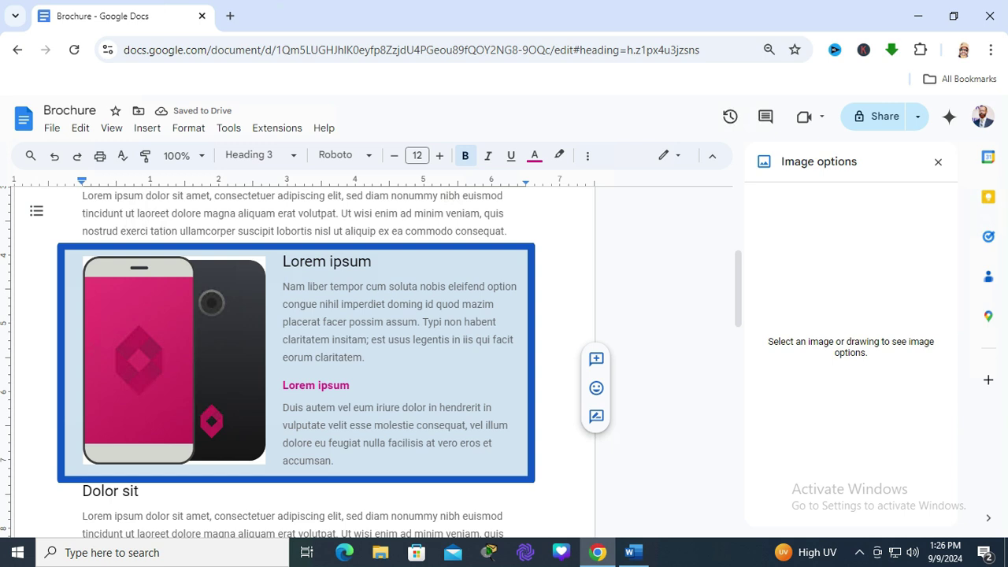
pyautogui.click(558, 289)
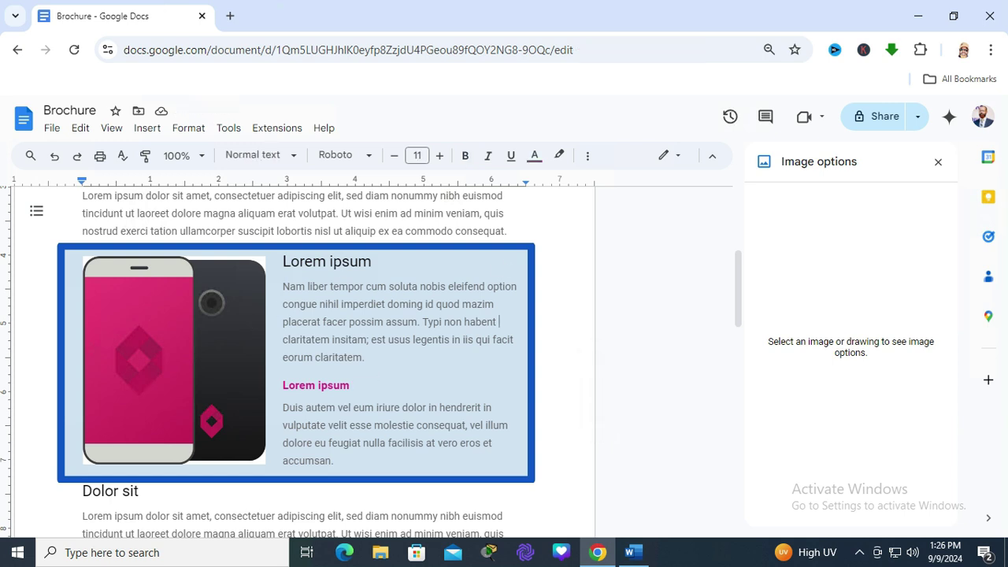
# Start a new blank drawing at the end of the "Details" heading on page 2.
pyautogui.moveTo(736, 277); pyautogui.dragTo(738, 351)
pyautogui.moveTo(743, 400)
pyautogui.mouseDown()
pyautogui.moveTo(745, 440)
pyautogui.moveTo(735, 385)
pyautogui.mouseUp()
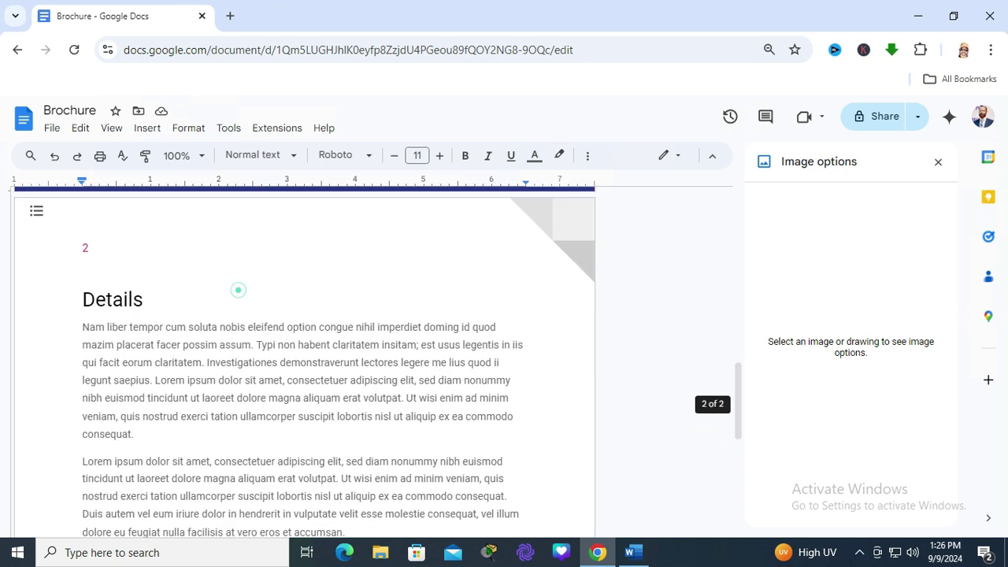
pyautogui.click(237, 290)
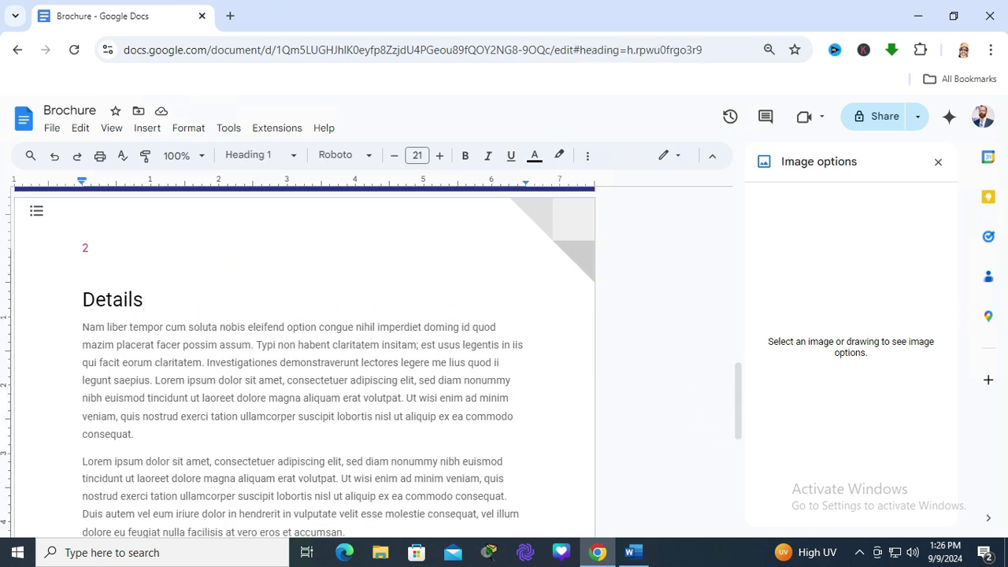
pyautogui.click(152, 132)
pyautogui.moveTo(196, 202)
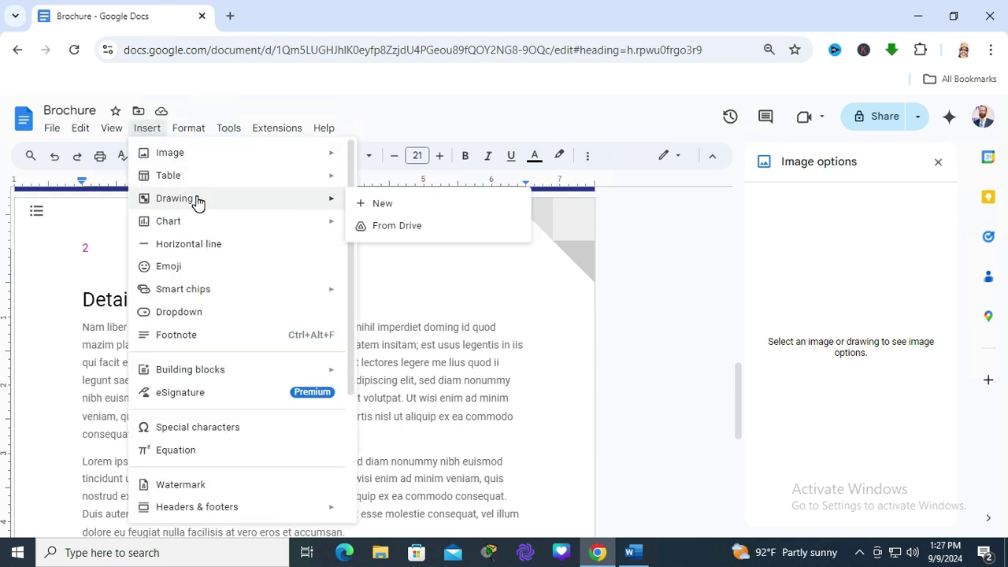
pyautogui.click(404, 207)
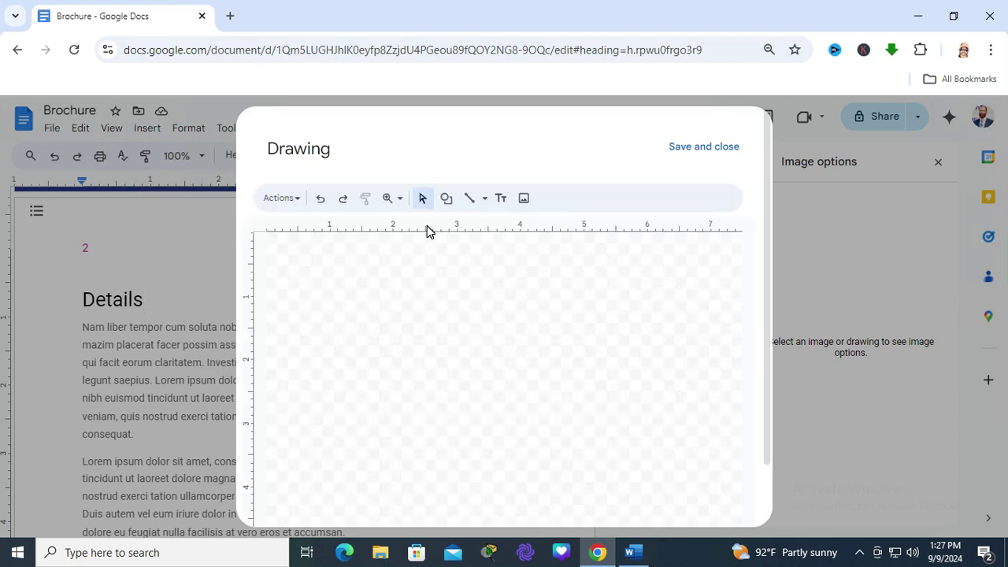
# Draw a rectangle about 5.5 by 2.9 inches in the blank drawing.
pyautogui.click(445, 199)
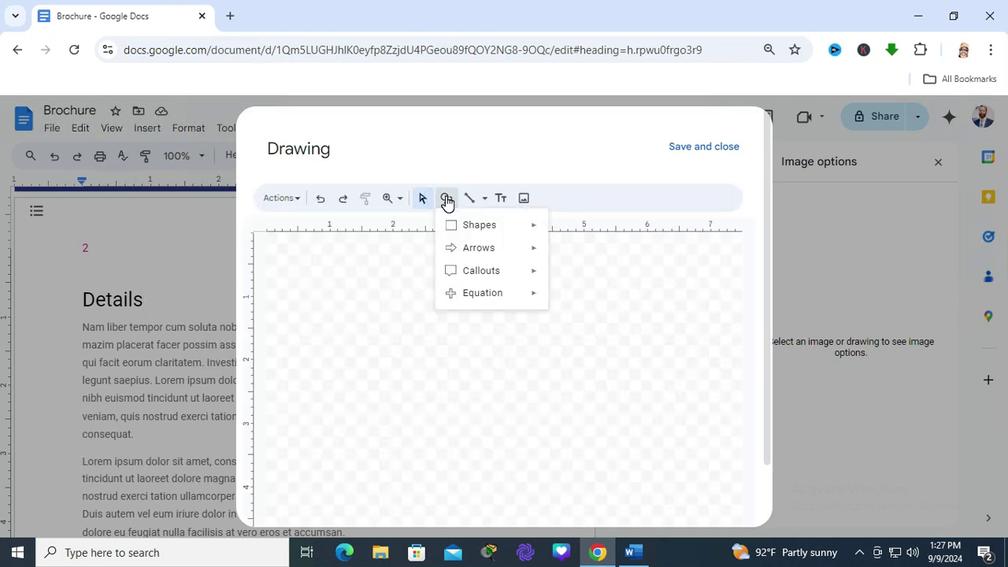
pyautogui.moveTo(481, 231)
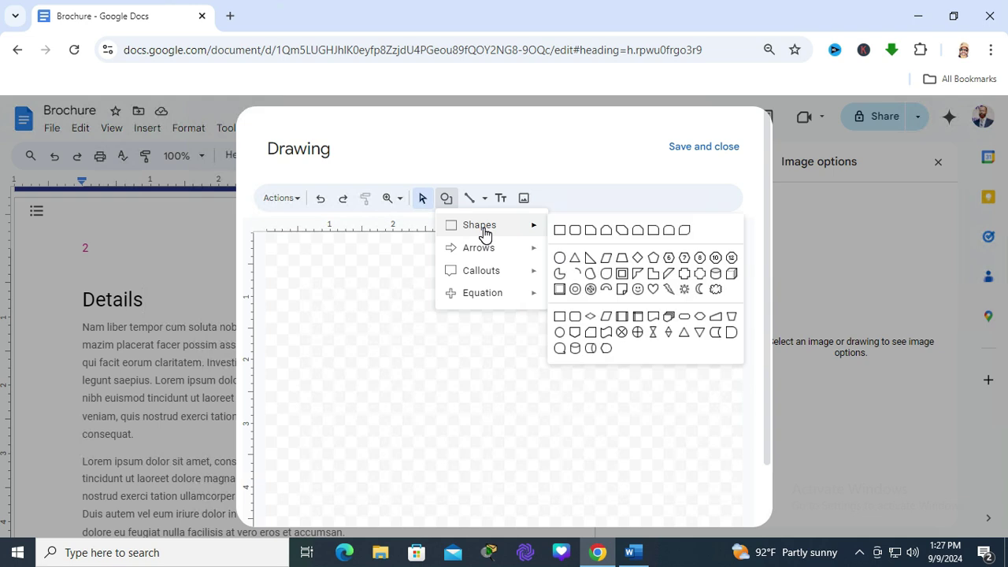
pyautogui.click(558, 230)
pyautogui.click(299, 268)
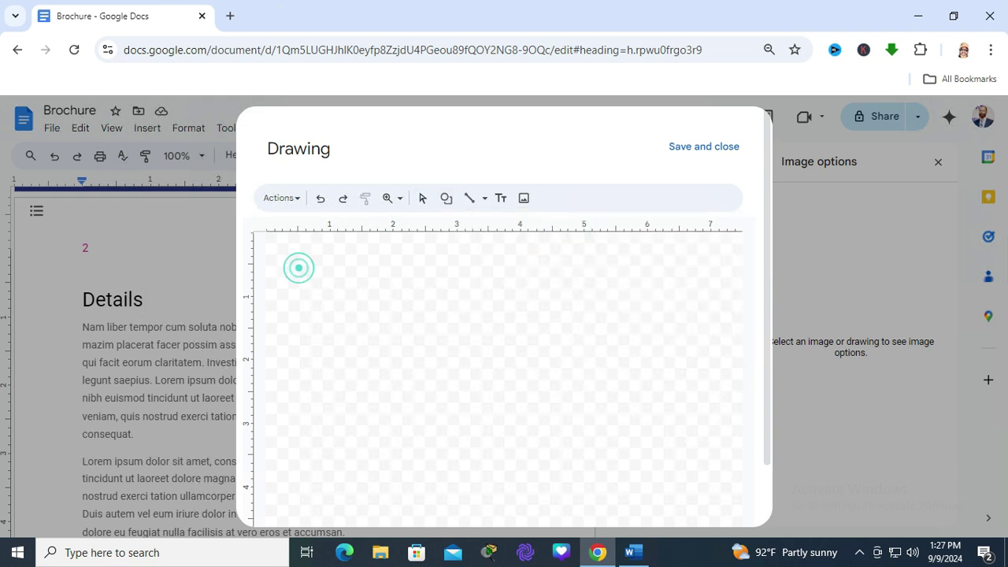
pyautogui.moveTo(299, 268); pyautogui.dragTo(648, 450)
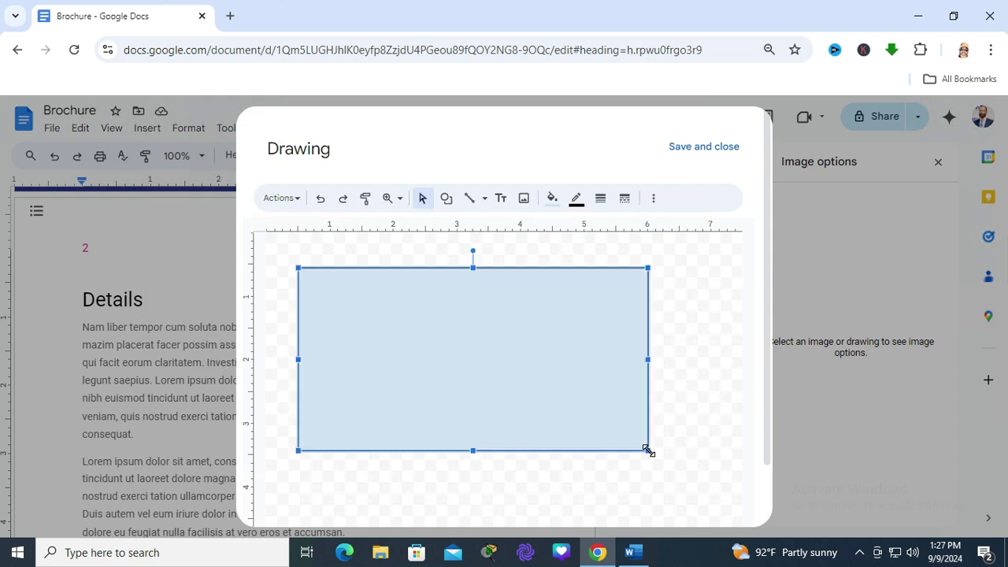
# Give the rectangle in the drawing a yellow border with a weight of 4px.
pyautogui.click(576, 201)
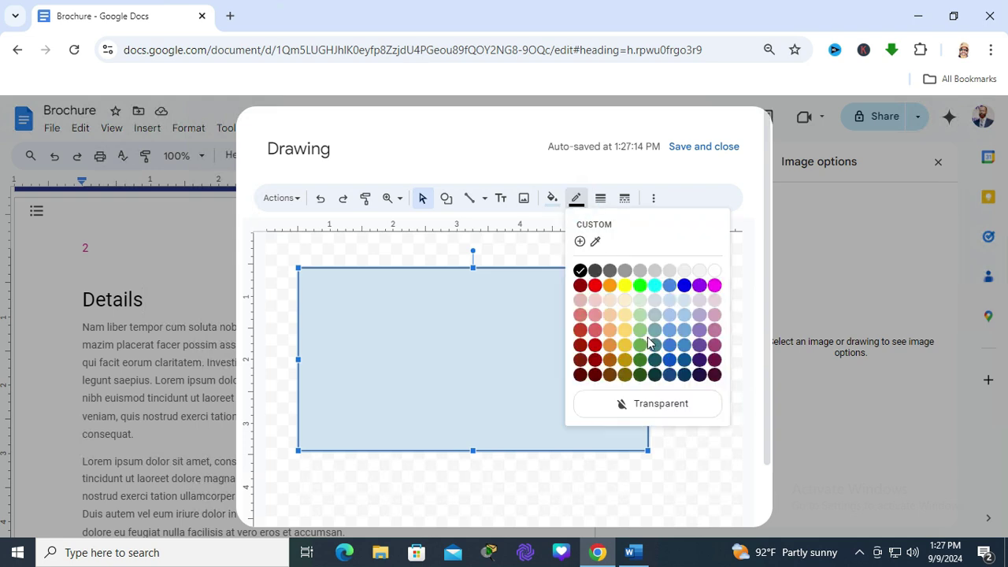
pyautogui.click(623, 287)
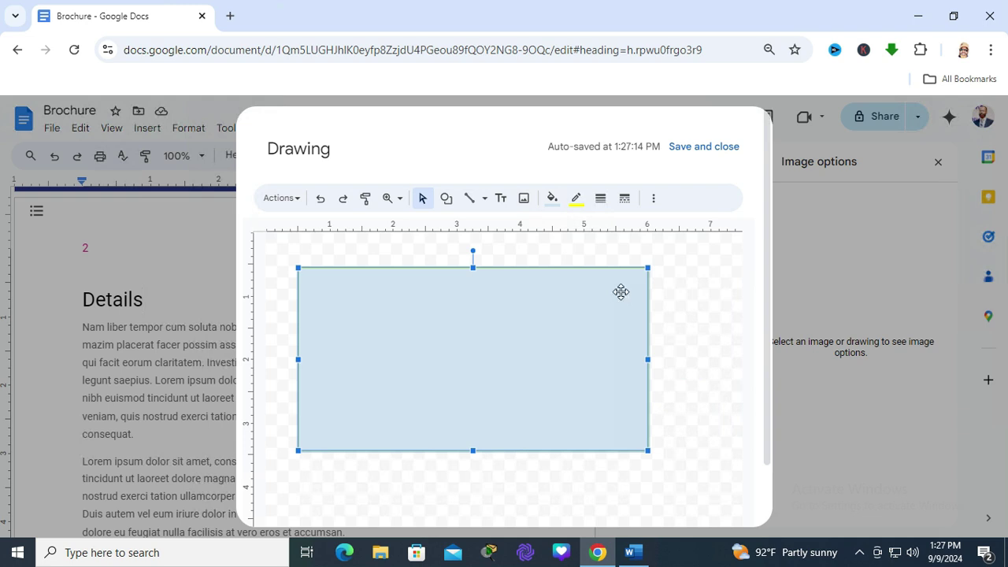
pyautogui.click(598, 200)
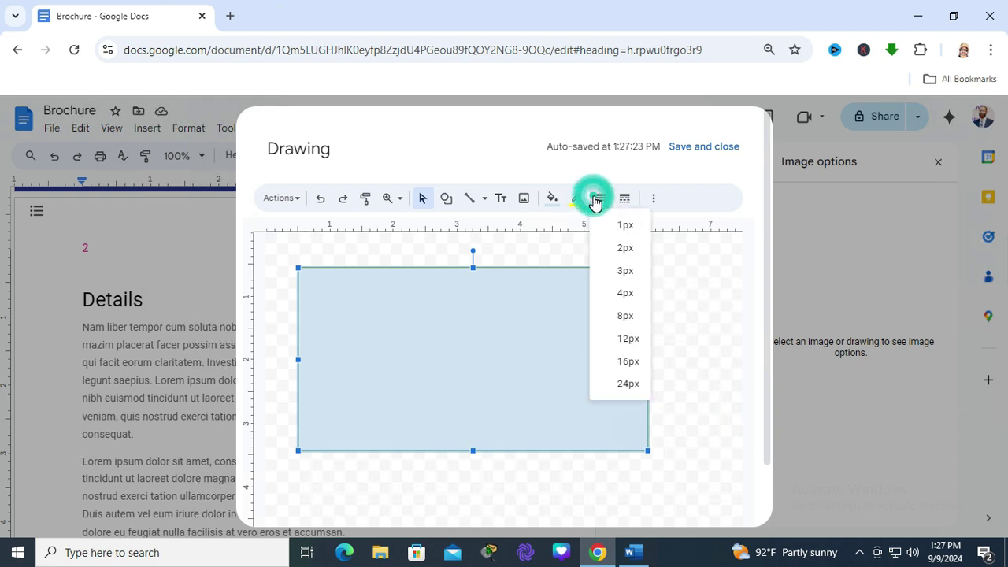
pyautogui.click(622, 271)
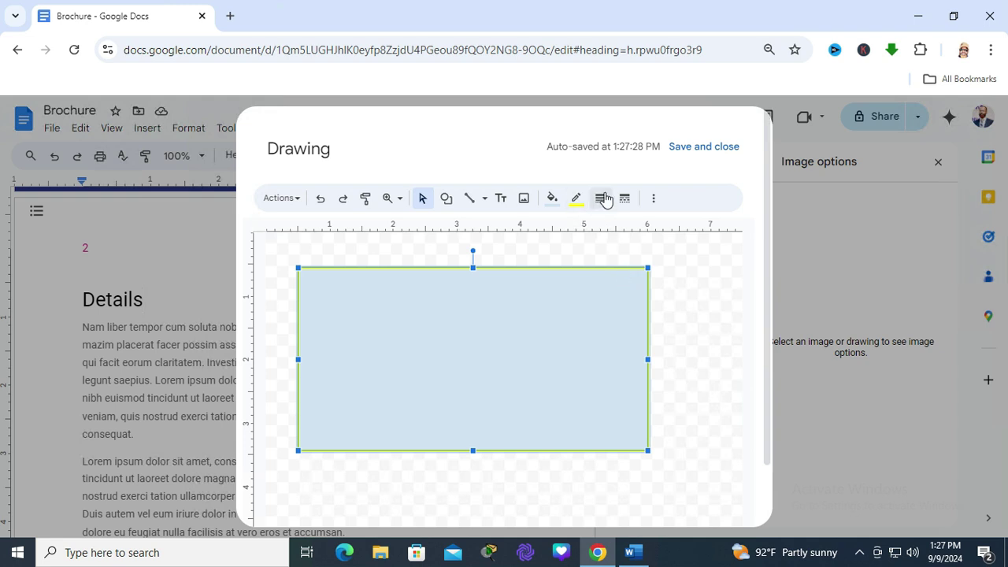
pyautogui.click(601, 197)
pyautogui.click(621, 298)
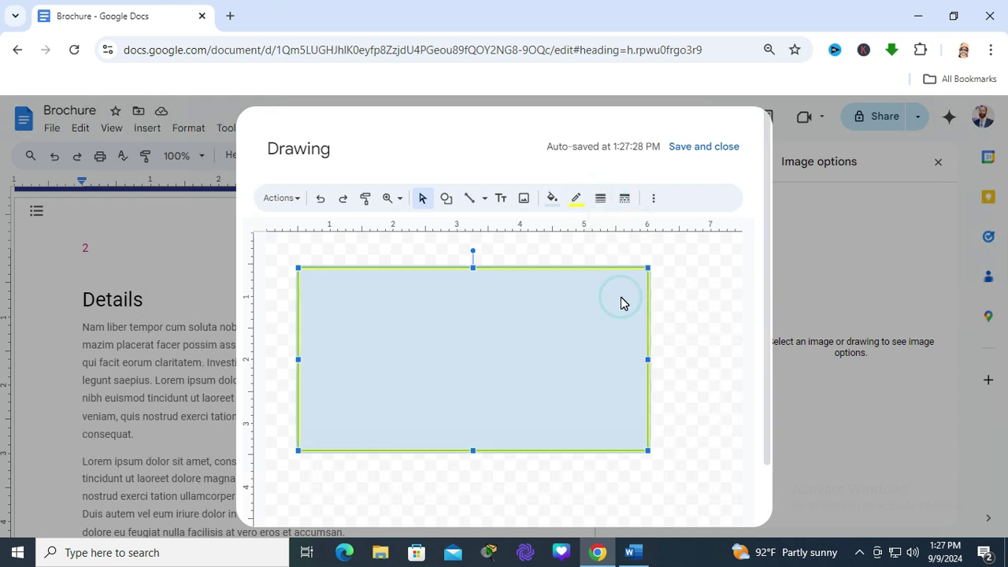
# Save the drawing into the document and set its text wrapping style to Behind text.
pyautogui.click(697, 156)
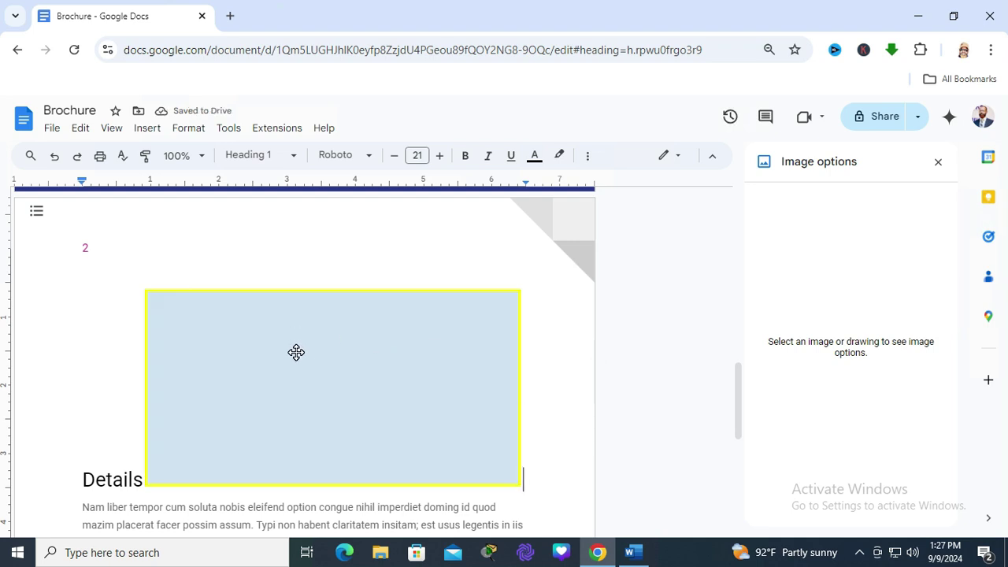
pyautogui.click(318, 333)
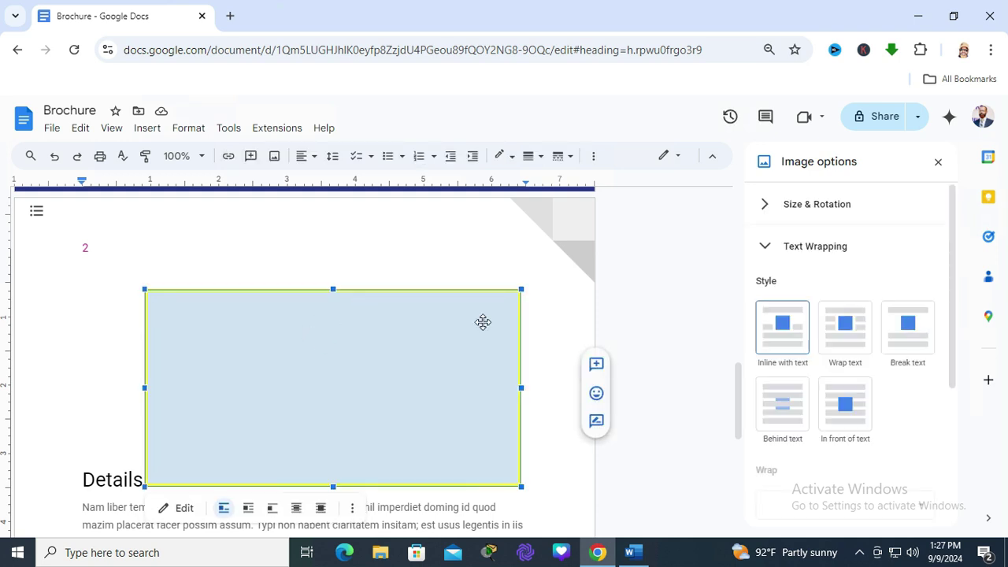
pyautogui.click(782, 417)
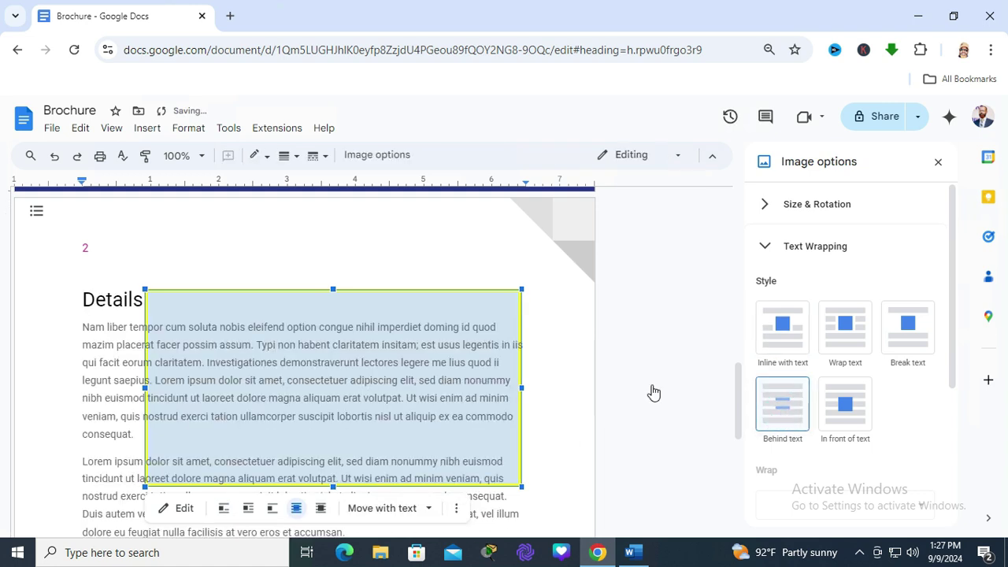
# Stretch the rectangle to frame the "Details" heading and its paragraphs, extending down to just above the page 2 footer, and deselect it.
pyautogui.moveTo(144, 285); pyautogui.dragTo(73, 295)
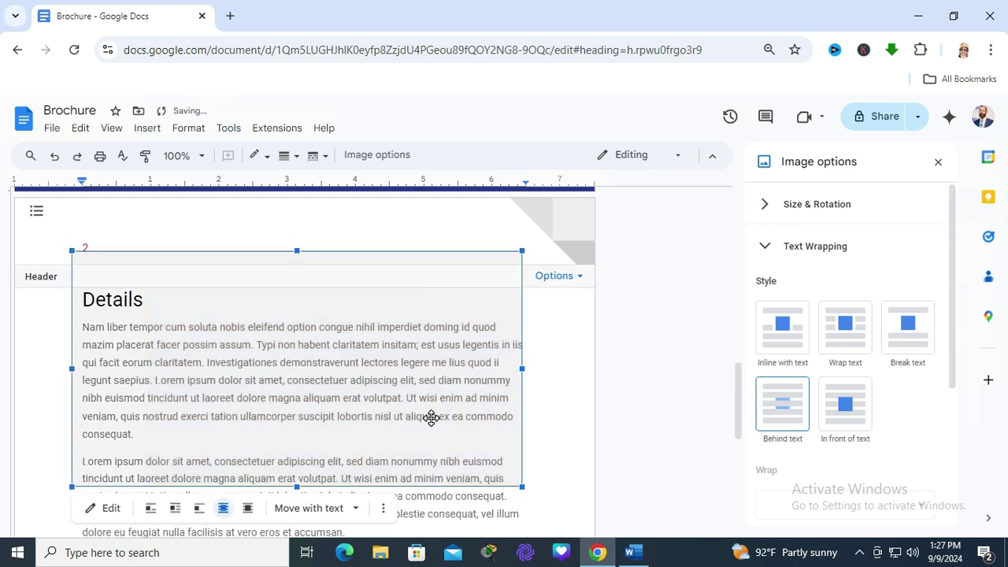
pyautogui.moveTo(522, 369); pyautogui.dragTo(538, 369)
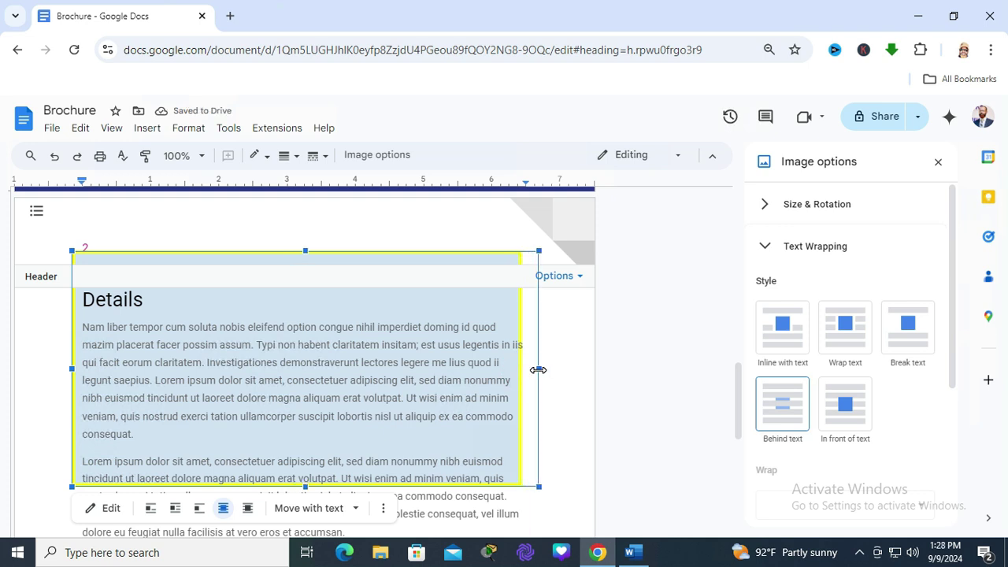
pyautogui.moveTo(744, 380); pyautogui.dragTo(744, 380)
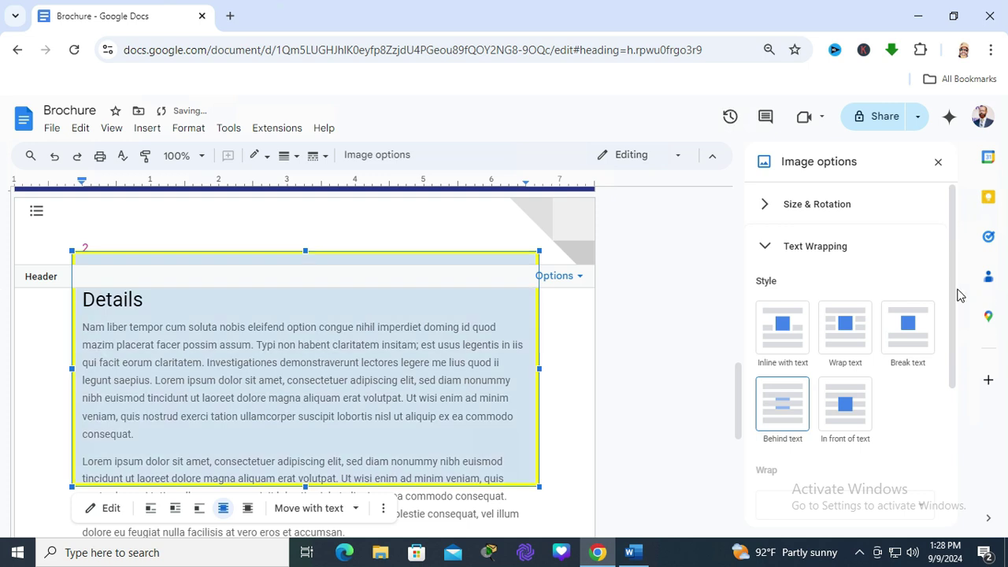
pyautogui.moveTo(950, 289); pyautogui.dragTo(972, 370)
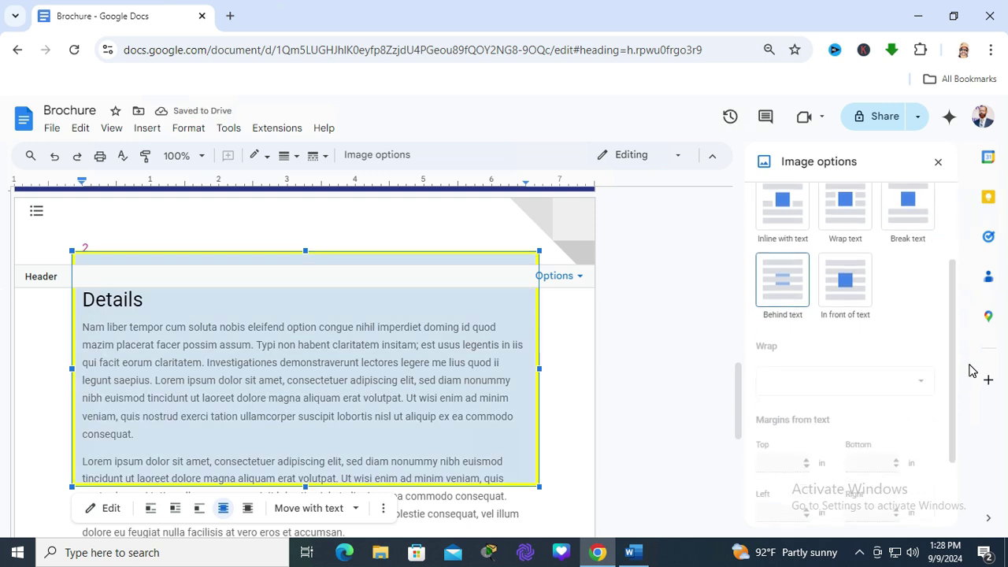
pyautogui.moveTo(738, 395); pyautogui.dragTo(740, 452)
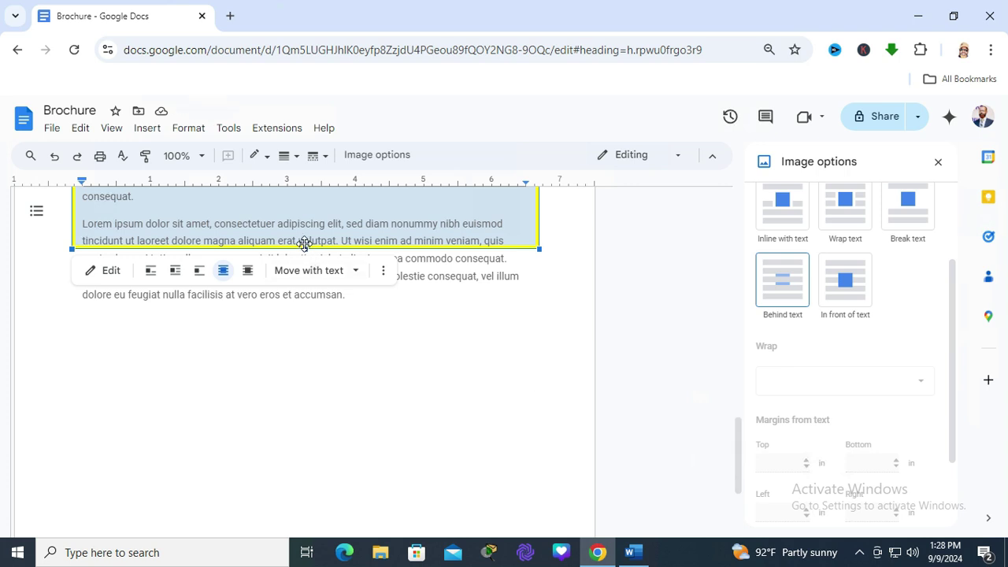
pyautogui.moveTo(305, 247); pyautogui.dragTo(310, 501)
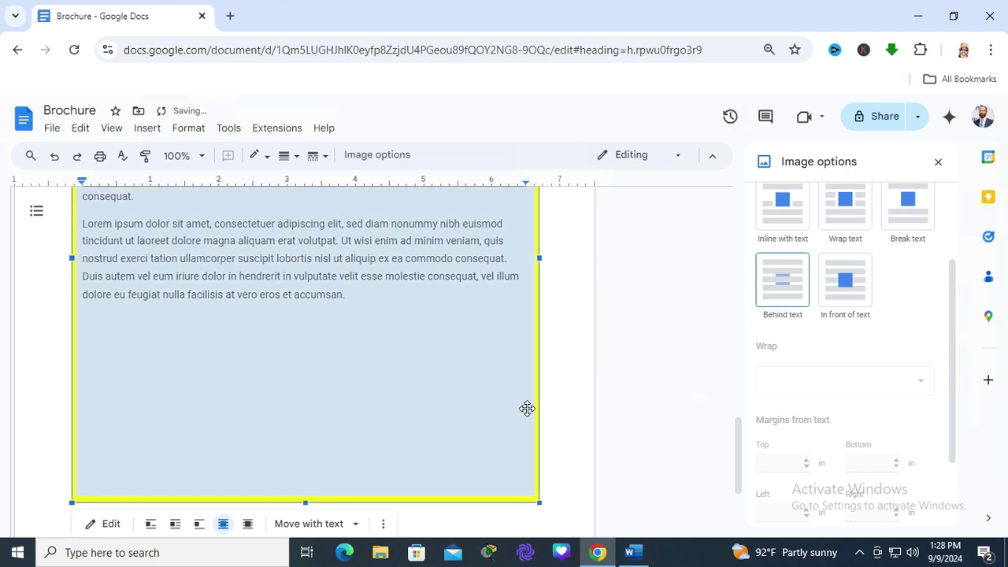
pyautogui.moveTo(306, 319); pyautogui.dragTo(308, 453)
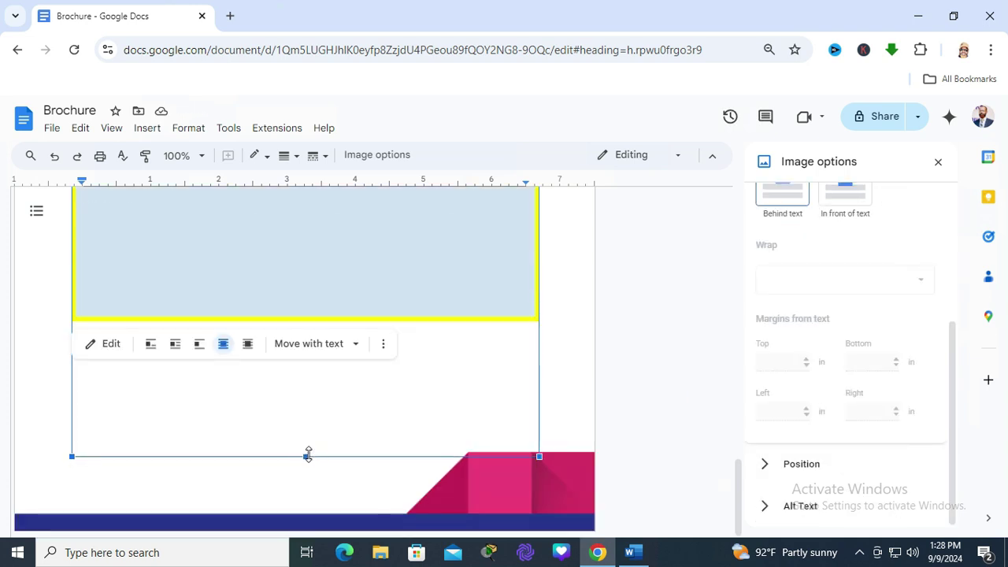
pyautogui.moveTo(737, 497); pyautogui.dragTo(715, 323)
pyautogui.click(425, 341)
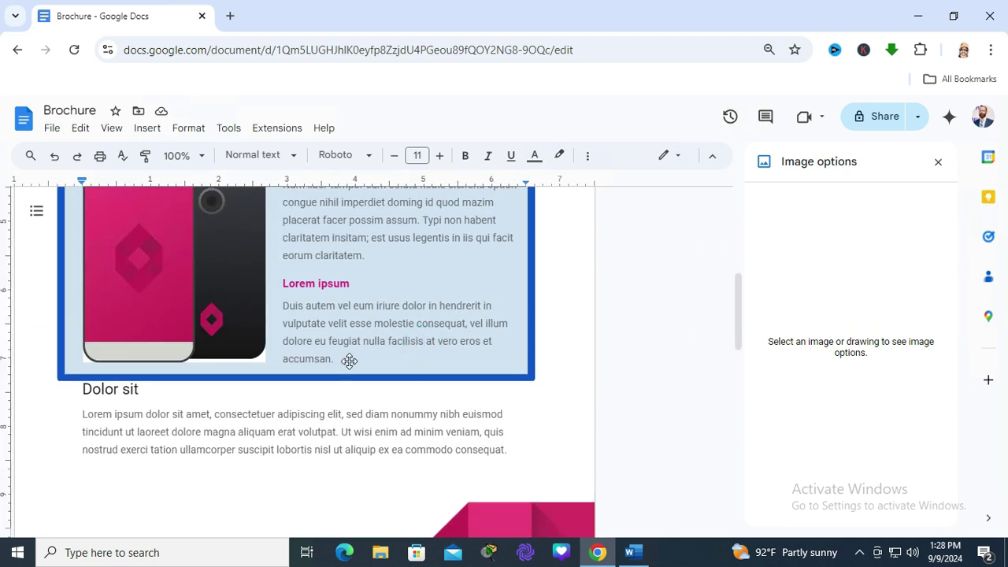
# Test typing over the bordered area by adding "wncvjndjvjdg" at the end of the first "Details" paragraph, and undo the entry.
pyautogui.moveTo(737, 311); pyautogui.dragTo(740, 445)
pyautogui.click(180, 373)
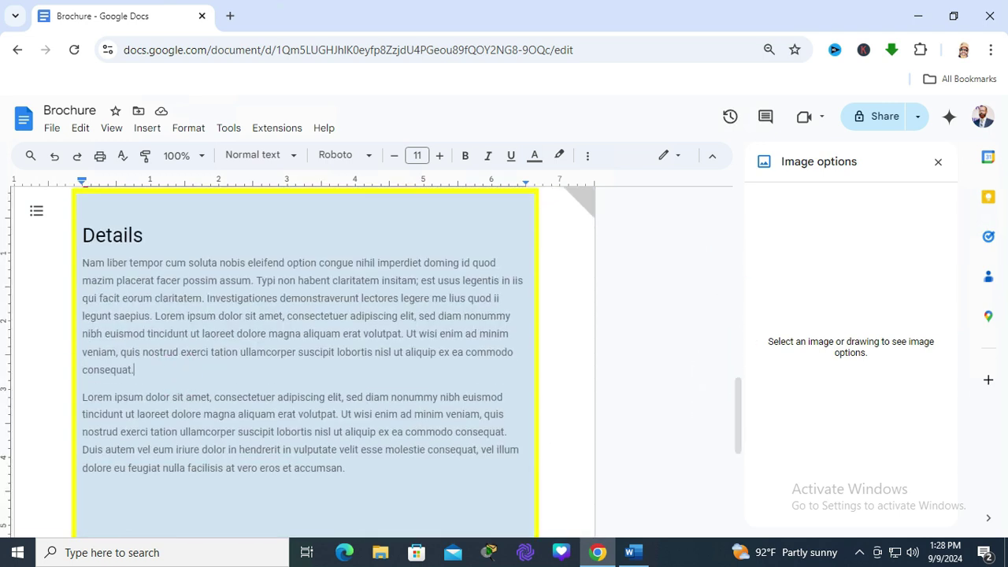
pyautogui.write('vmnvjndjgjdg')
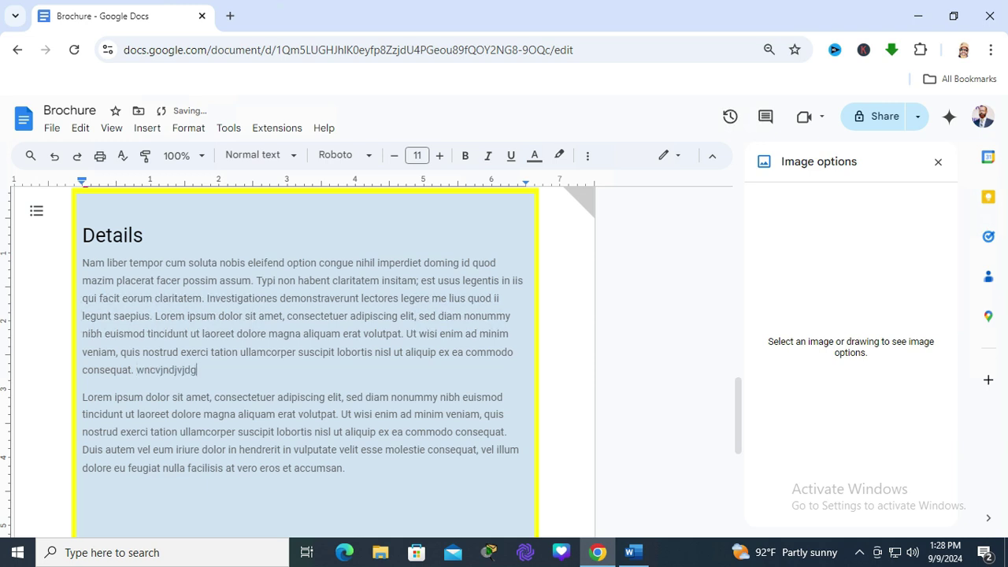
pyautogui.hotkey('ctrl', 'z')
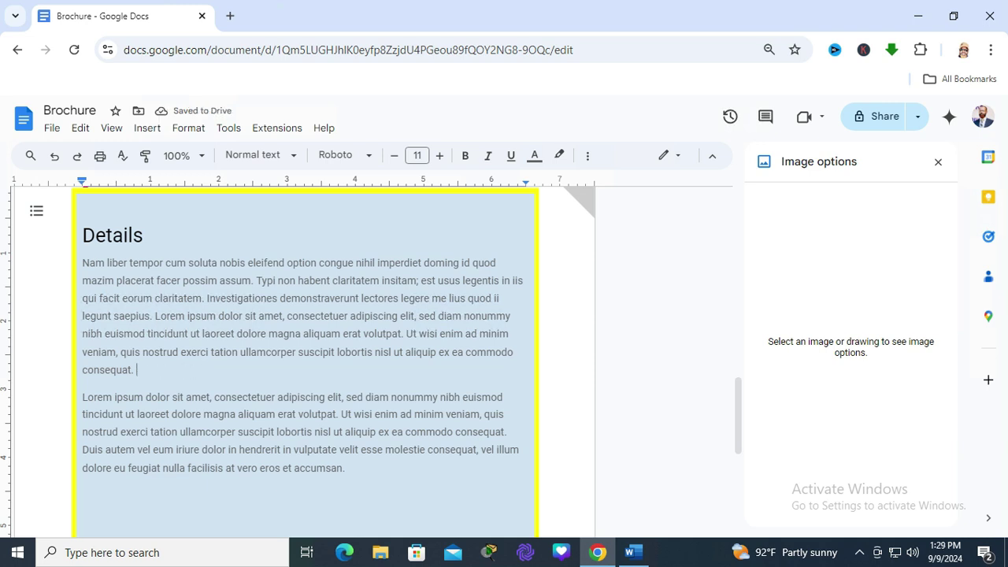